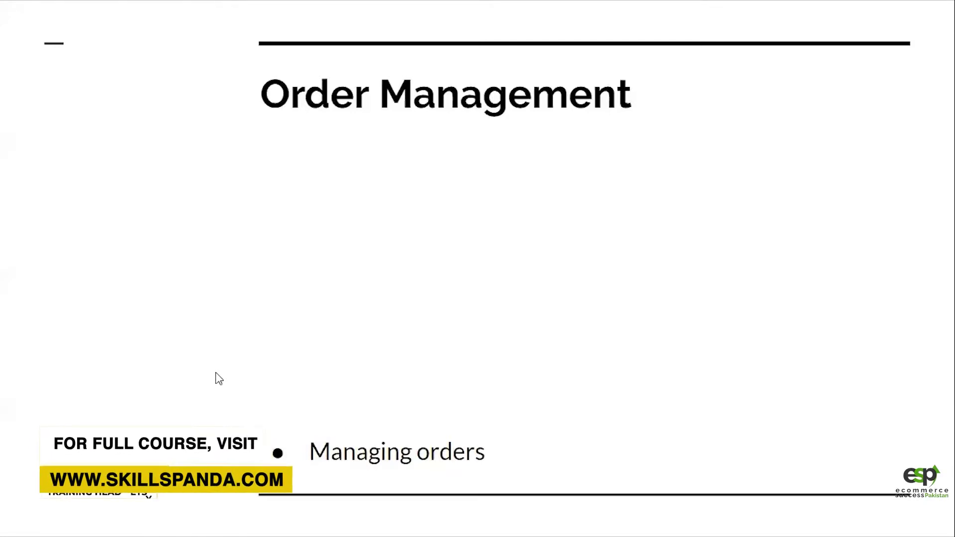
Switch from the Order Management slides to the WooCommerce Orders page in Chrome
{"action": "key", "text": "alt+Tab"}
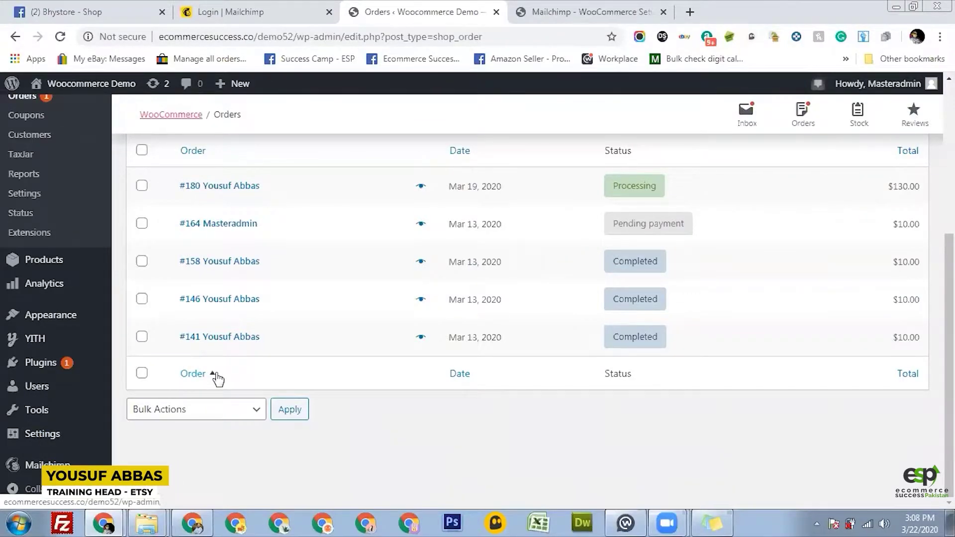
{"action": "scroll", "coordinate": [39, 467], "scroll_direction": "up", "scroll_amount": 3}
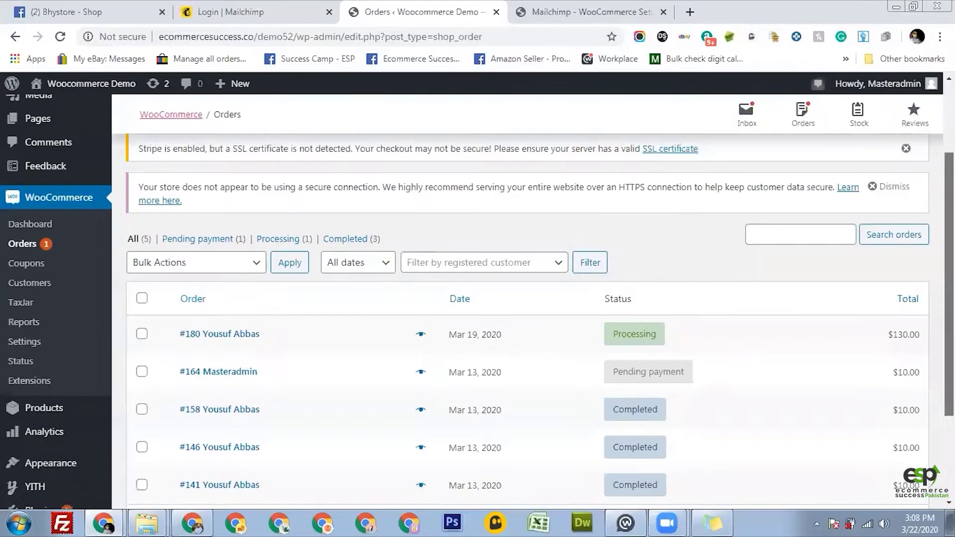
{"action": "scroll", "coordinate": [40, 467], "scroll_direction": "down", "scroll_amount": 1}
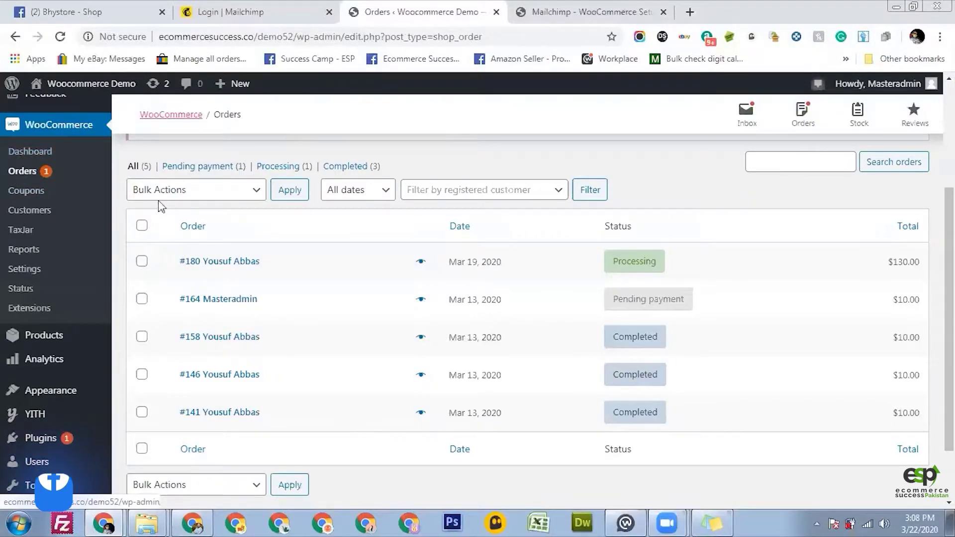
{"action": "scroll", "coordinate": [949, 323], "scroll_direction": "down", "scroll_amount": 1}
{"action": "scroll", "coordinate": [949, 323], "scroll_direction": "up", "scroll_amount": 2}
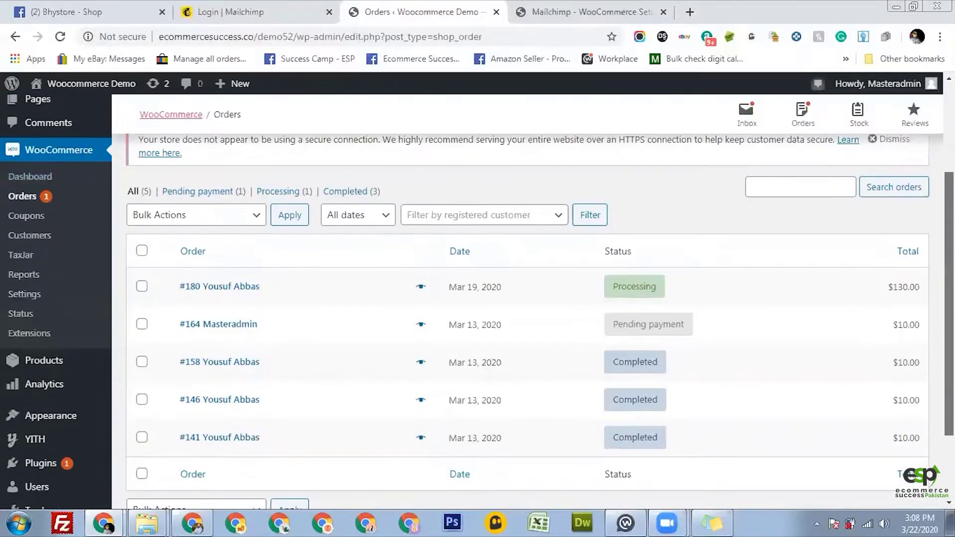
{"action": "scroll", "coordinate": [949, 323], "scroll_direction": "down", "scroll_amount": 1}
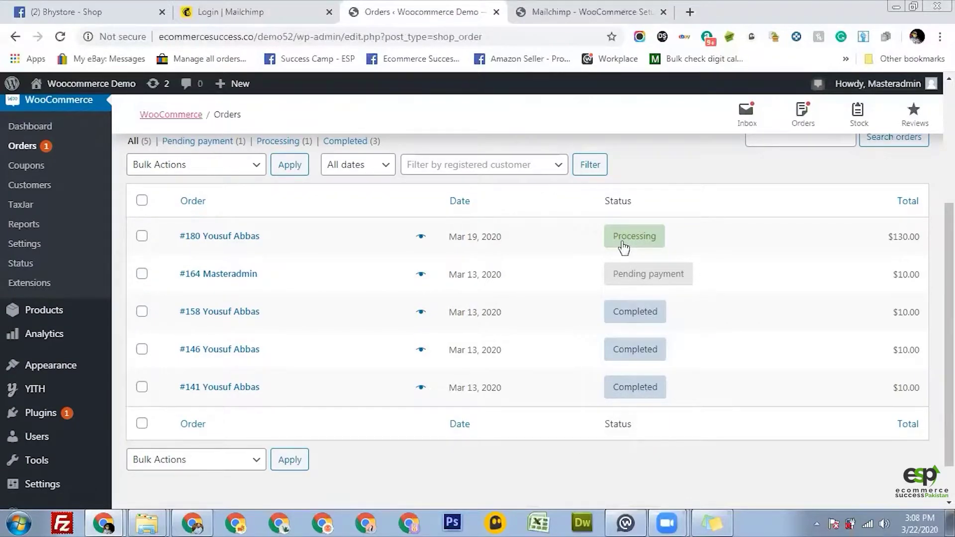
{"action": "scroll", "coordinate": [919, 223], "scroll_direction": "up", "scroll_amount": 3}
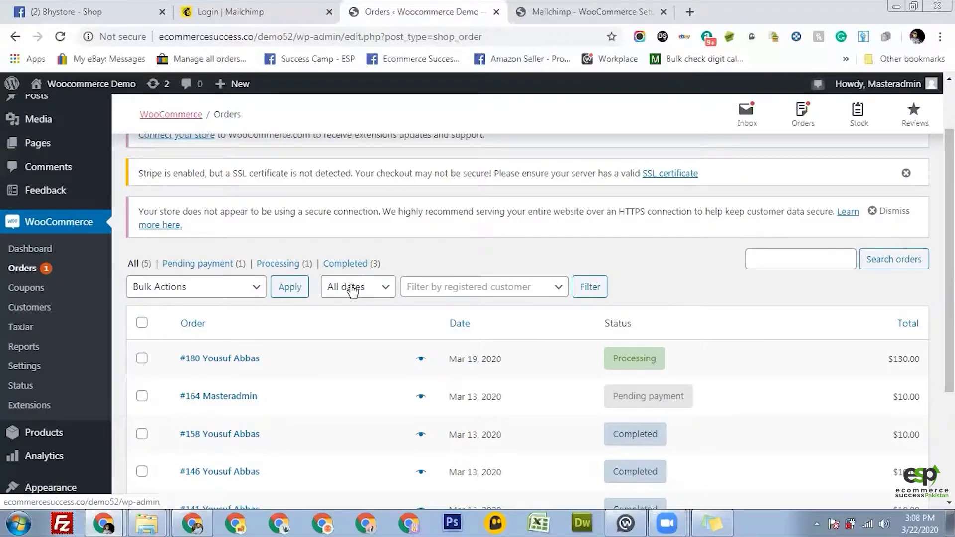
{"action": "mouse_move", "coordinate": [949, 259]}
{"action": "left_mouse_down"}
{"action": "mouse_move", "coordinate": [948, 333]}
{"action": "mouse_move", "coordinate": [948, 265]}
{"action": "mouse_move", "coordinate": [948, 285]}
{"action": "left_mouse_up"}
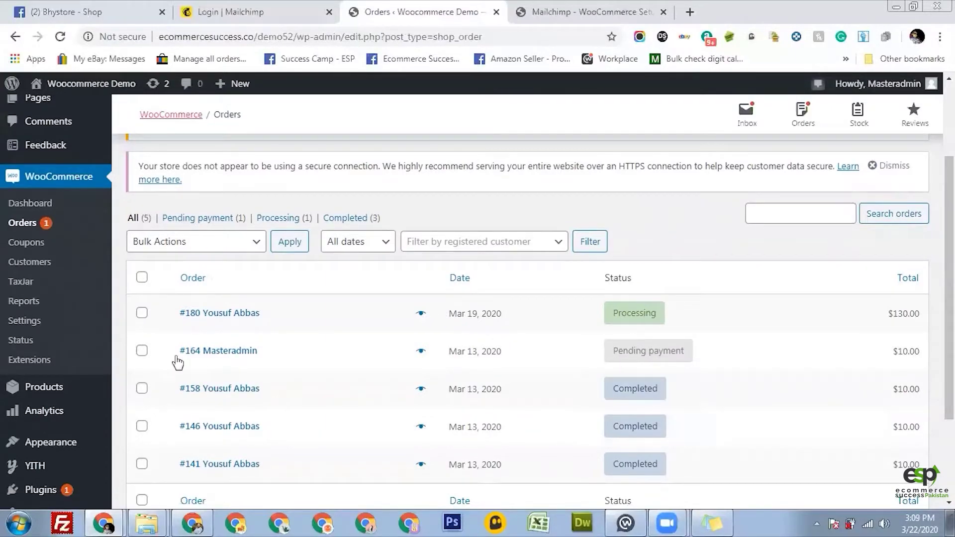
Open order #164 and review its $10.00 Subscription Product, paid by Direct bank transfer
{"action": "left_click", "coordinate": [229, 356]}
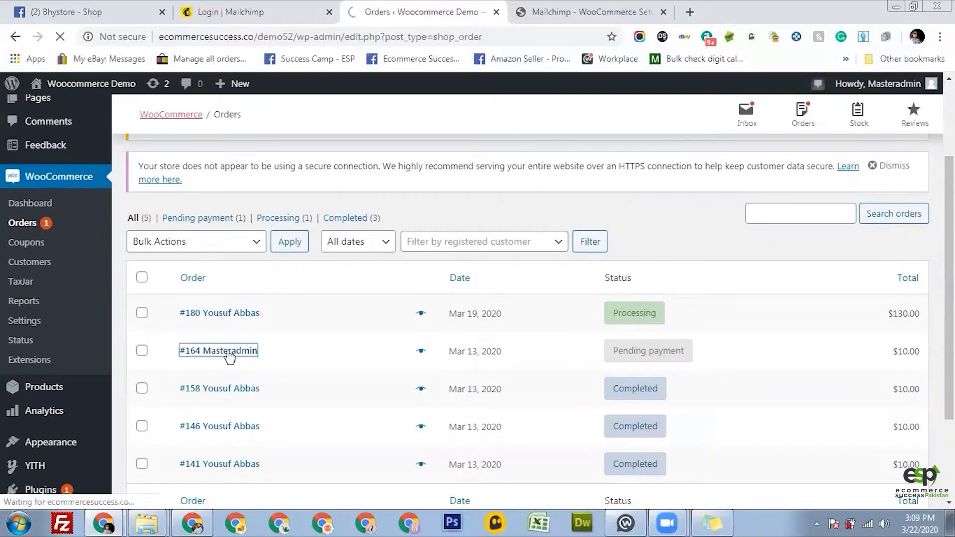
{"action": "scroll", "coordinate": [527, 318], "scroll_direction": "down", "scroll_amount": 3}
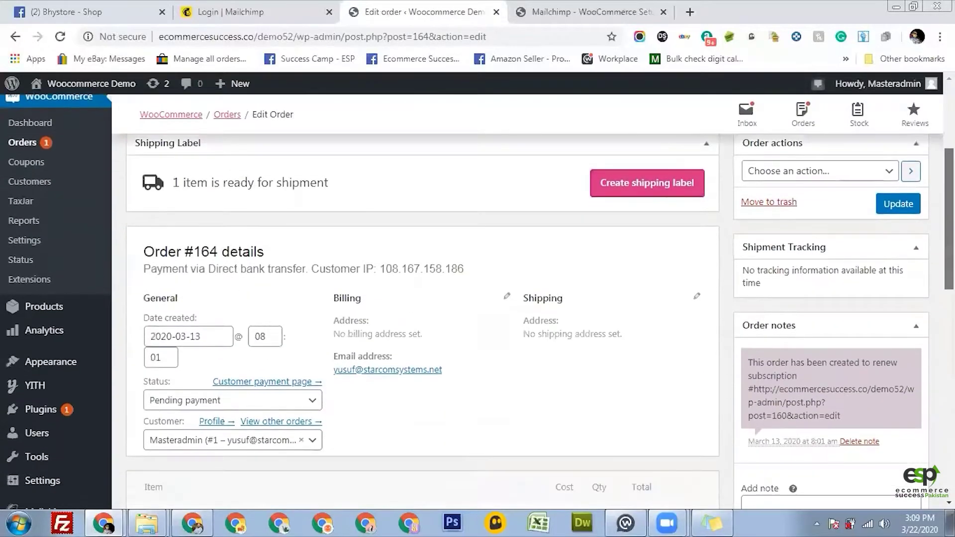
{"action": "scroll", "coordinate": [527, 318], "scroll_direction": "down", "scroll_amount": 5}
{"action": "scroll", "coordinate": [527, 318], "scroll_direction": "up", "scroll_amount": 5}
{"action": "scroll", "coordinate": [527, 318], "scroll_direction": "down", "scroll_amount": 2}
{"action": "scroll", "coordinate": [527, 318], "scroll_direction": "down", "scroll_amount": 5}
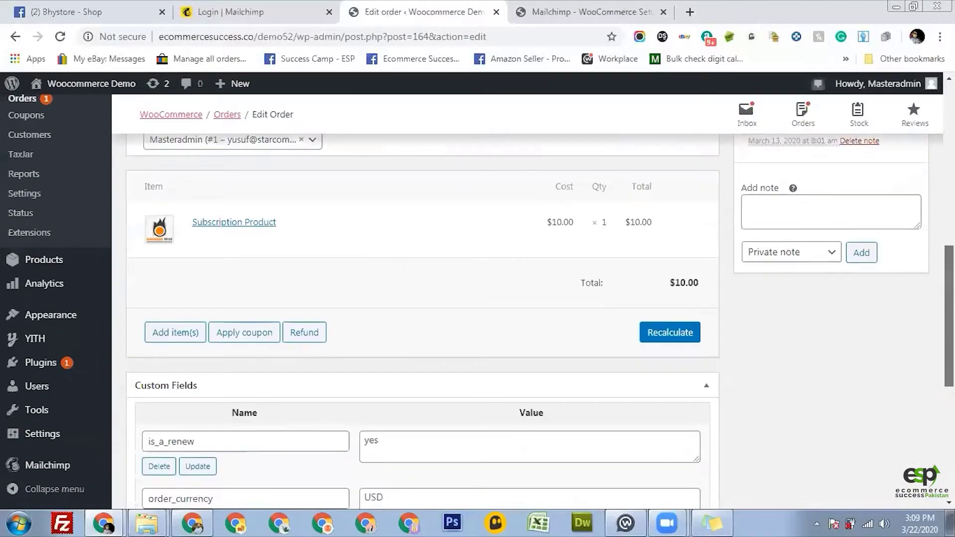
{"action": "scroll", "coordinate": [527, 319], "scroll_direction": "down", "scroll_amount": 5}
{"action": "scroll", "coordinate": [527, 318], "scroll_direction": "up", "scroll_amount": 10}
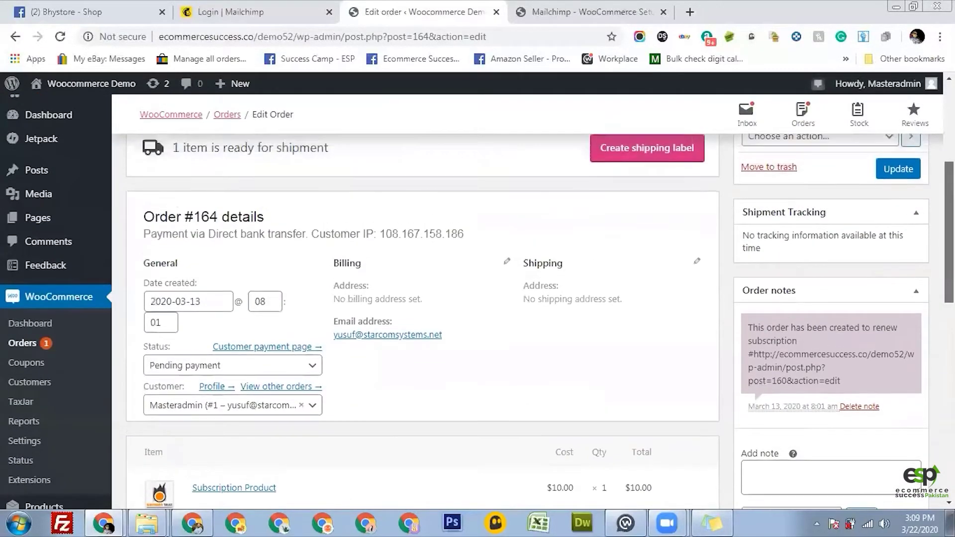
{"action": "scroll", "coordinate": [527, 319], "scroll_direction": "down", "scroll_amount": 1}
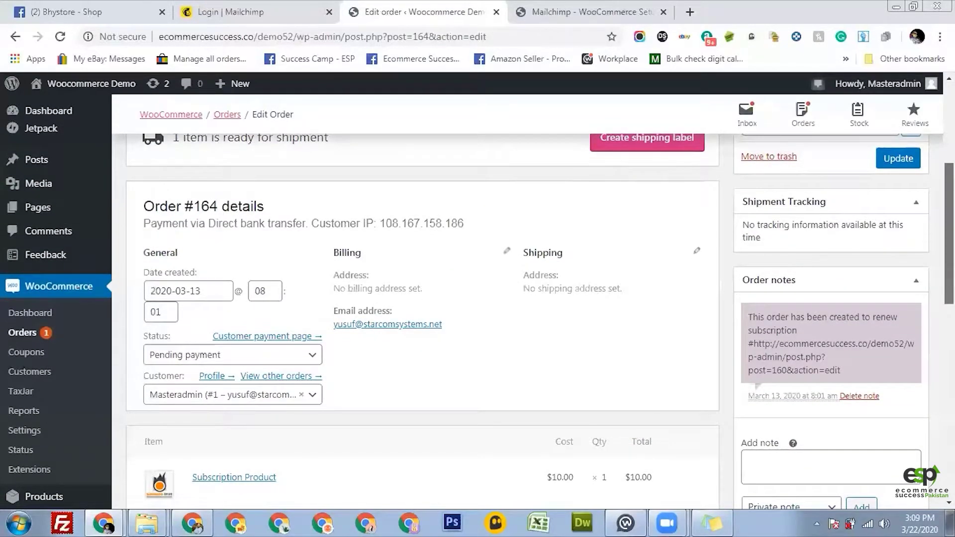
{"action": "scroll", "coordinate": [527, 318], "scroll_direction": "up", "scroll_amount": 2}
{"action": "scroll", "coordinate": [527, 318], "scroll_direction": "down", "scroll_amount": 3}
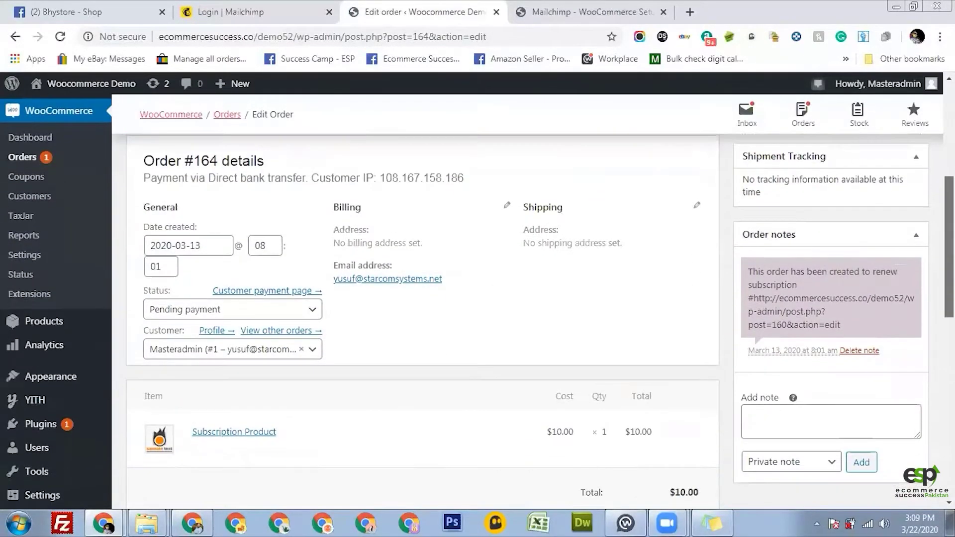
{"action": "scroll", "coordinate": [527, 318], "scroll_direction": "up", "scroll_amount": 3}
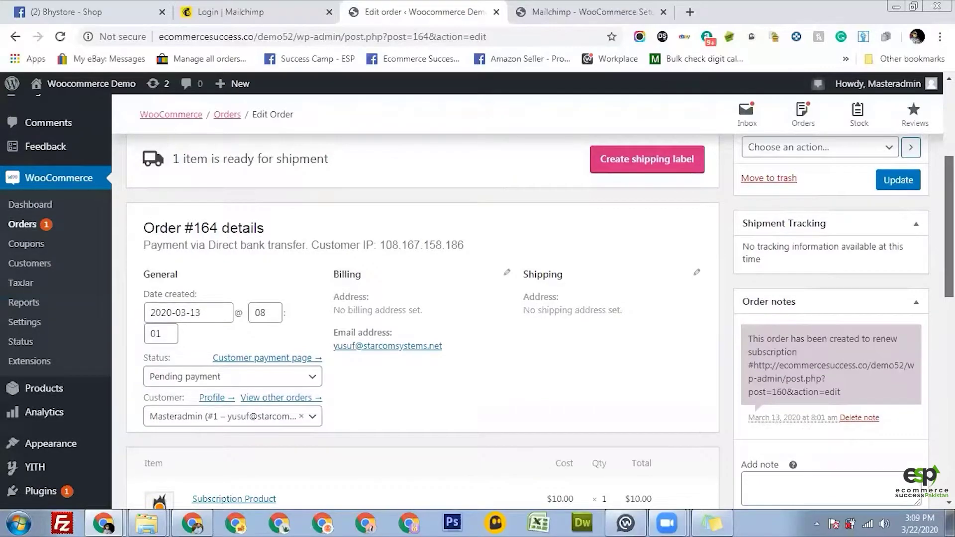
{"action": "scroll", "coordinate": [527, 319], "scroll_direction": "up", "scroll_amount": 1}
{"action": "scroll", "coordinate": [527, 319], "scroll_direction": "up", "scroll_amount": 1}
{"action": "scroll", "coordinate": [527, 319], "scroll_direction": "down", "scroll_amount": 1}
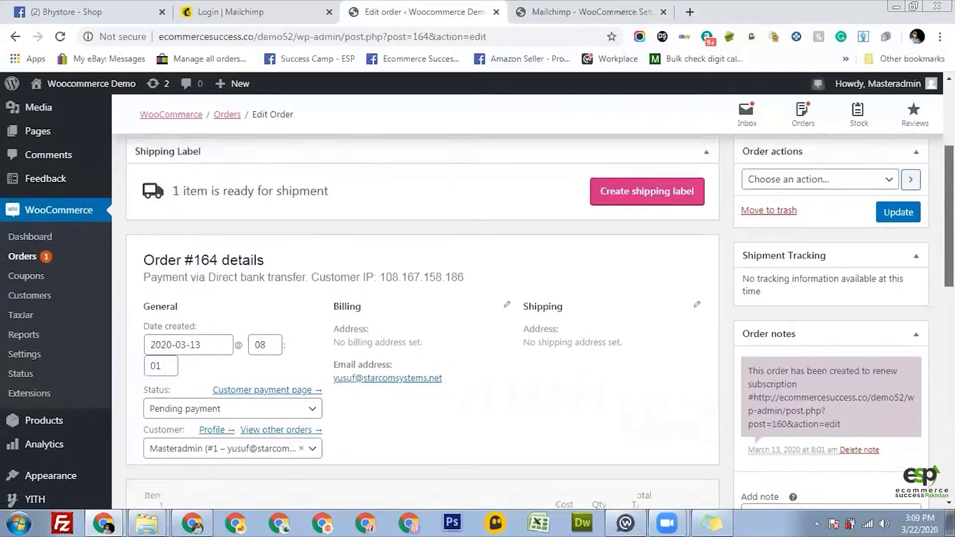
{"action": "scroll", "coordinate": [527, 318], "scroll_direction": "up", "scroll_amount": 2}
{"action": "scroll", "coordinate": [527, 318], "scroll_direction": "up", "scroll_amount": 1}
{"action": "scroll", "coordinate": [527, 318], "scroll_direction": "down", "scroll_amount": 2}
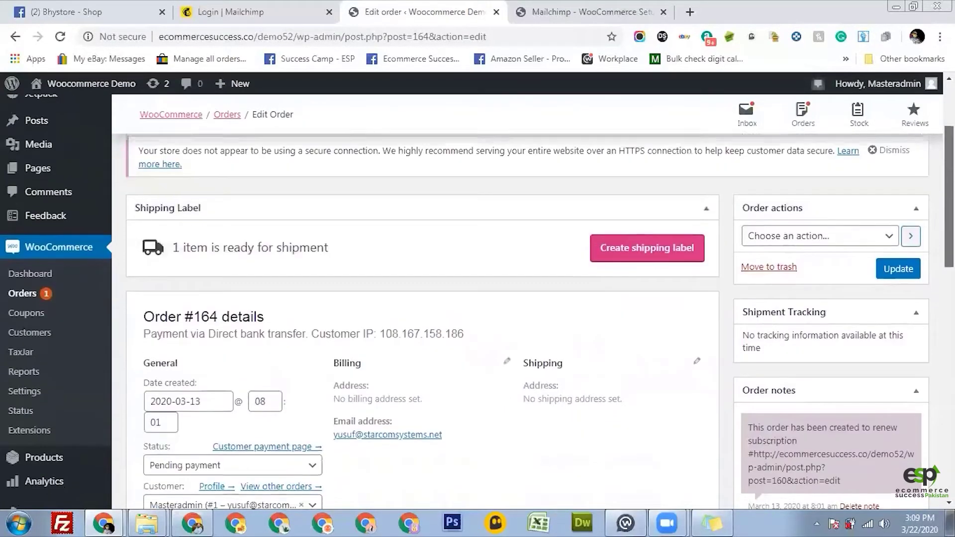
{"action": "scroll", "coordinate": [527, 318], "scroll_direction": "down", "scroll_amount": 1}
{"action": "scroll", "coordinate": [527, 318], "scroll_direction": "down", "scroll_amount": 1}
{"action": "scroll", "coordinate": [527, 319], "scroll_direction": "down", "scroll_amount": 2}
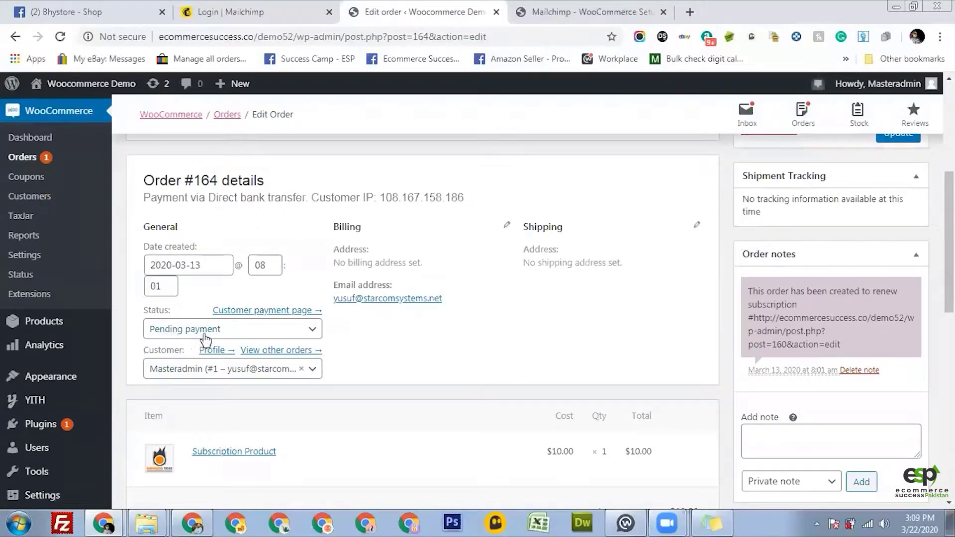
Change order #164's status from Pending payment to Completed and highlight its Direct bank transfer payment method
{"action": "left_click", "coordinate": [281, 329]}
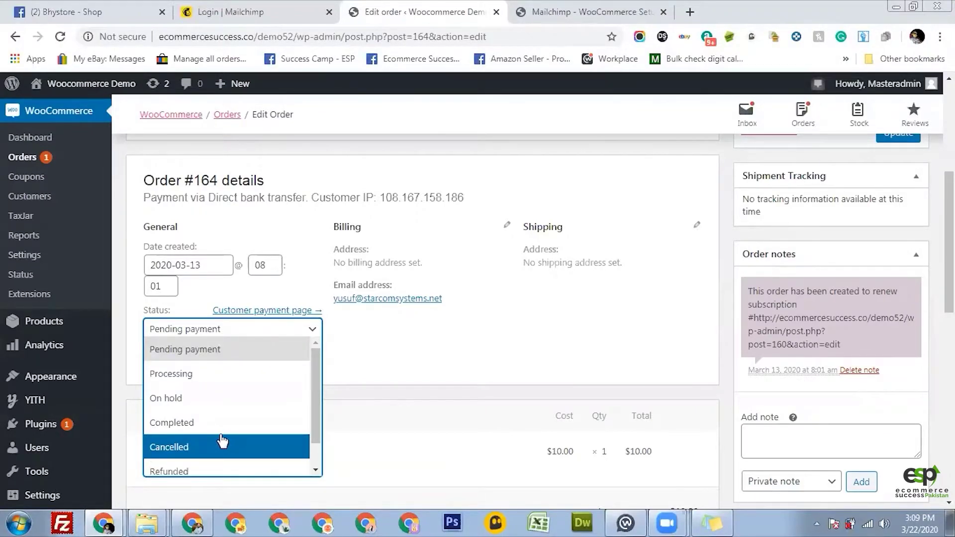
{"action": "left_click_drag", "start_coordinate": [315, 389], "coordinate": [314, 369]}
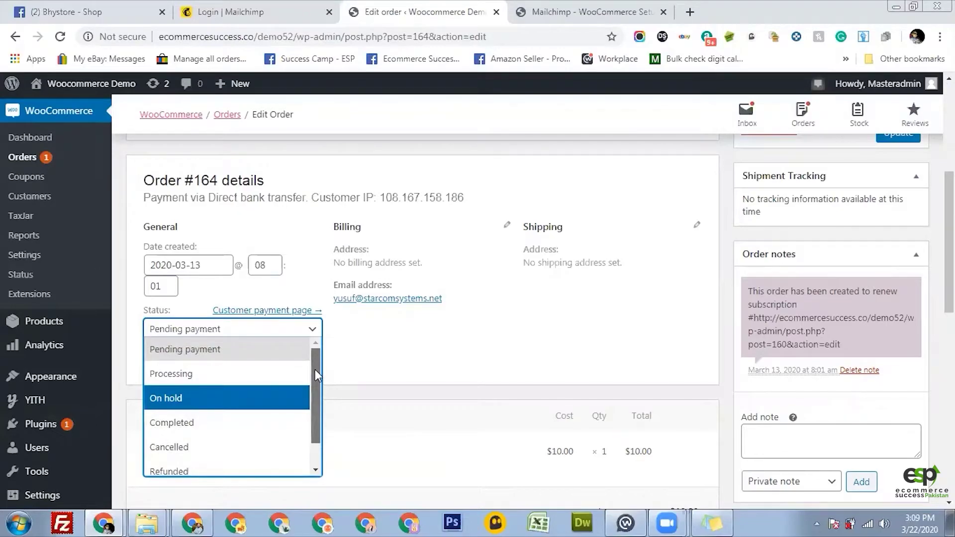
{"action": "left_click", "coordinate": [229, 426]}
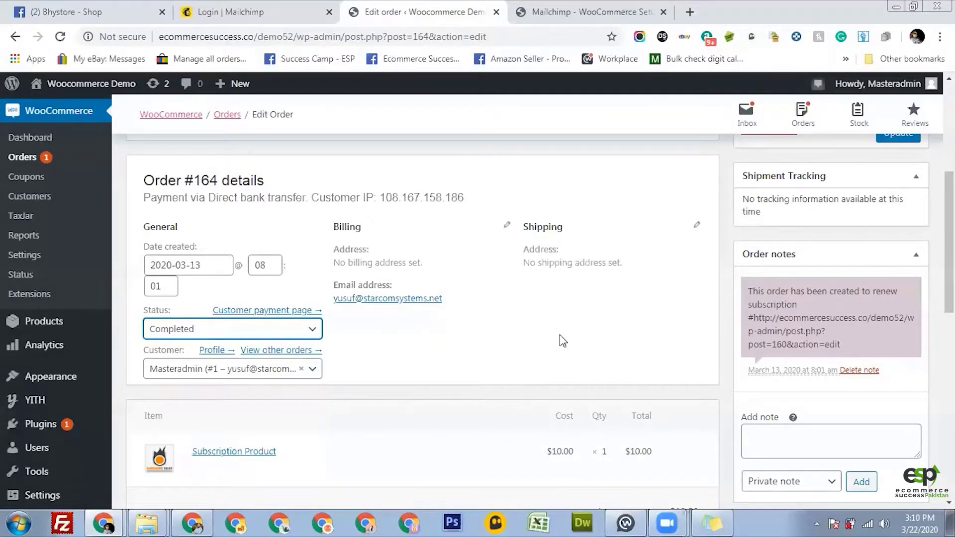
{"action": "left_click_drag", "start_coordinate": [305, 197], "coordinate": [208, 198]}
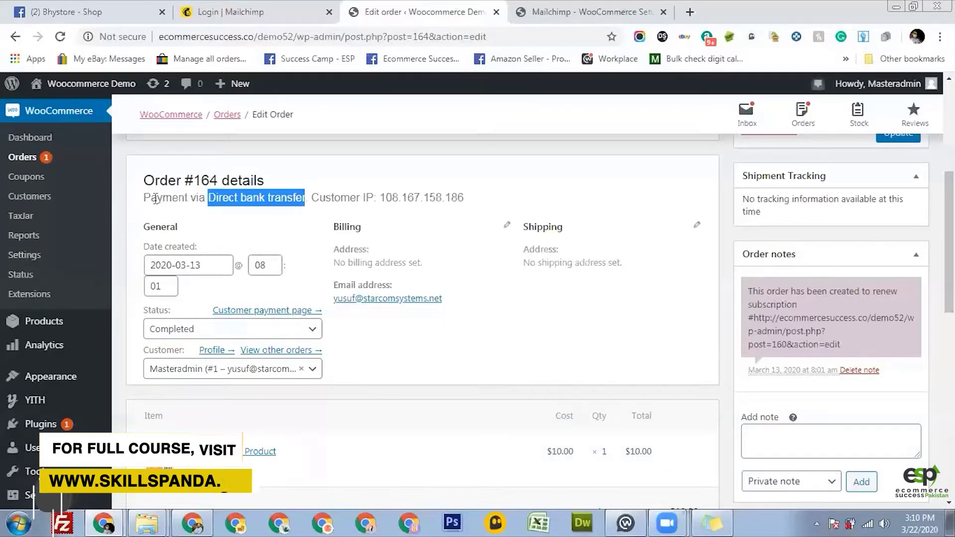
{"action": "left_click", "coordinate": [232, 199]}
{"action": "mouse_move", "coordinate": [247, 198]}
{"action": "left_mouse_down"}
{"action": "mouse_move", "coordinate": [304, 194]}
{"action": "mouse_move", "coordinate": [202, 197]}
{"action": "mouse_move", "coordinate": [213, 192]}
{"action": "left_mouse_up"}
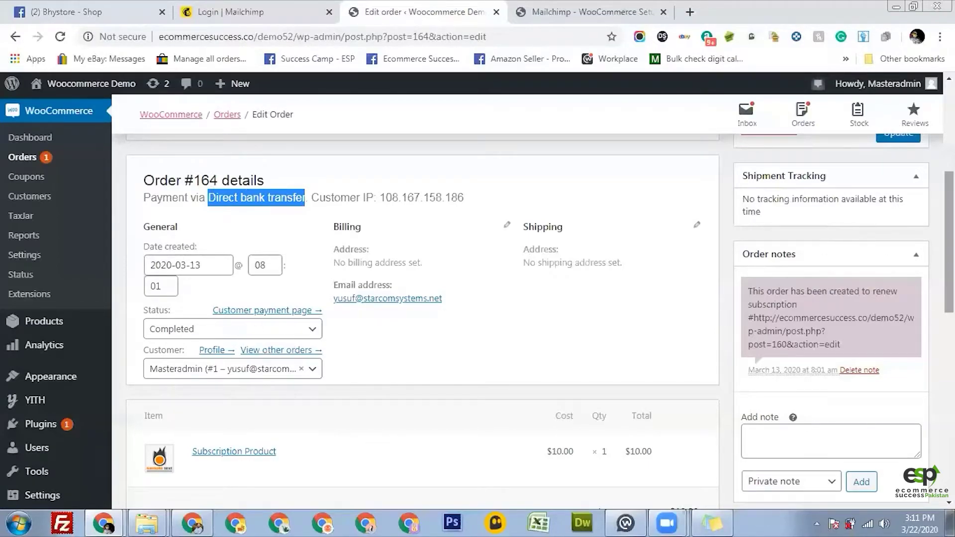
{"action": "scroll", "coordinate": [832, 234], "scroll_direction": "up", "scroll_amount": 2}
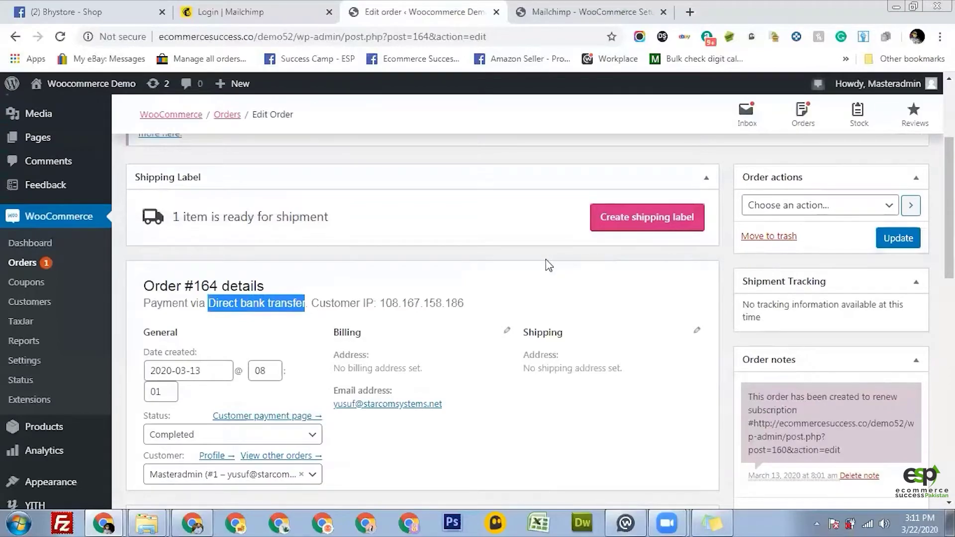
Save order #164 as Completed, then open order #180 from the orders list
{"action": "left_click", "coordinate": [903, 247]}
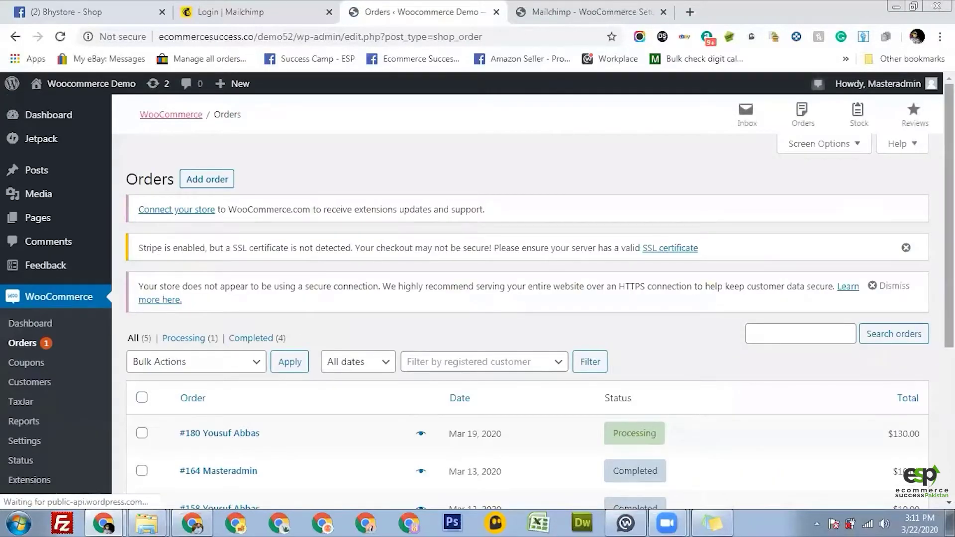
{"action": "scroll", "coordinate": [734, 320], "scroll_direction": "down", "scroll_amount": 4}
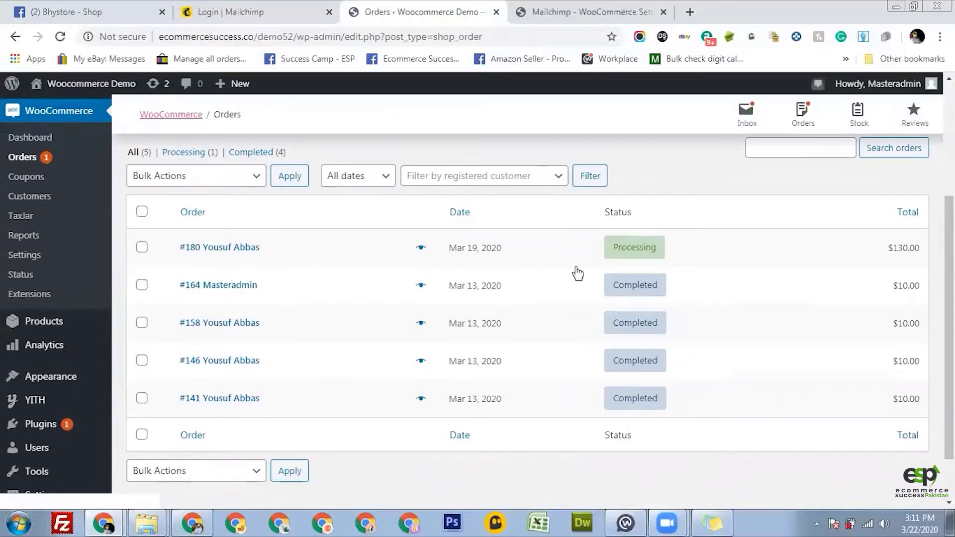
{"action": "left_click", "coordinate": [238, 251]}
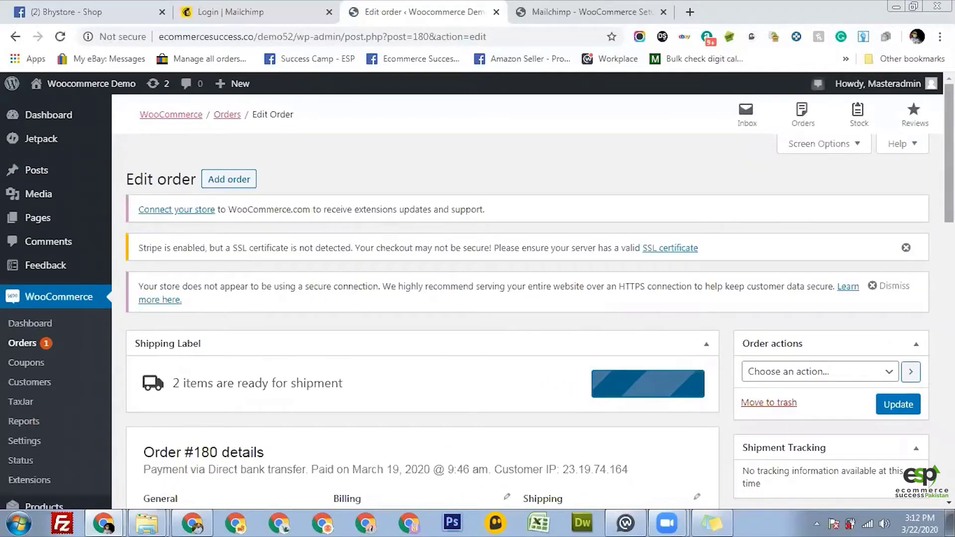
{"action": "scroll", "coordinate": [527, 298], "scroll_direction": "down", "scroll_amount": 4}
{"action": "scroll", "coordinate": [527, 299], "scroll_direction": "down", "scroll_amount": 1}
{"action": "scroll", "coordinate": [527, 298], "scroll_direction": "down", "scroll_amount": 2}
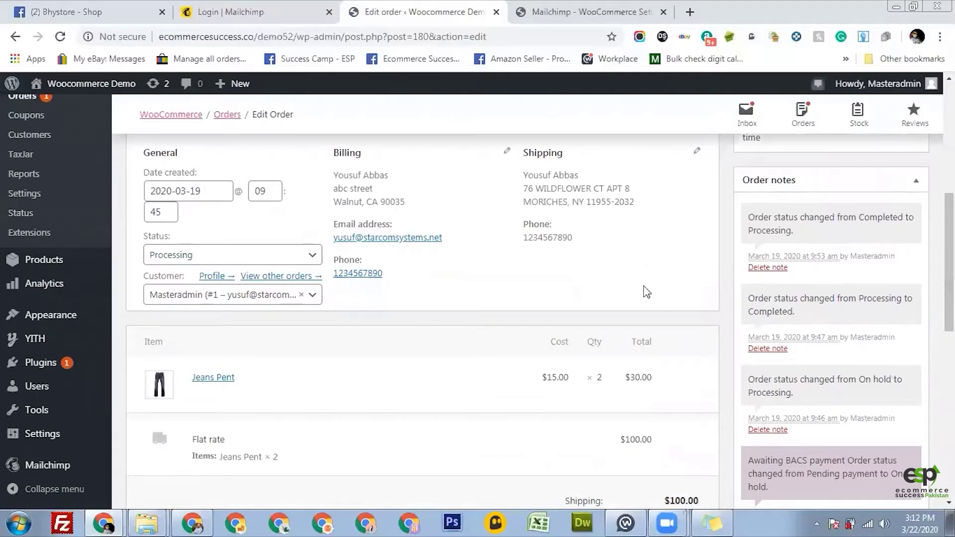
{"action": "scroll", "coordinate": [645, 291], "scroll_direction": "up", "scroll_amount": 3}
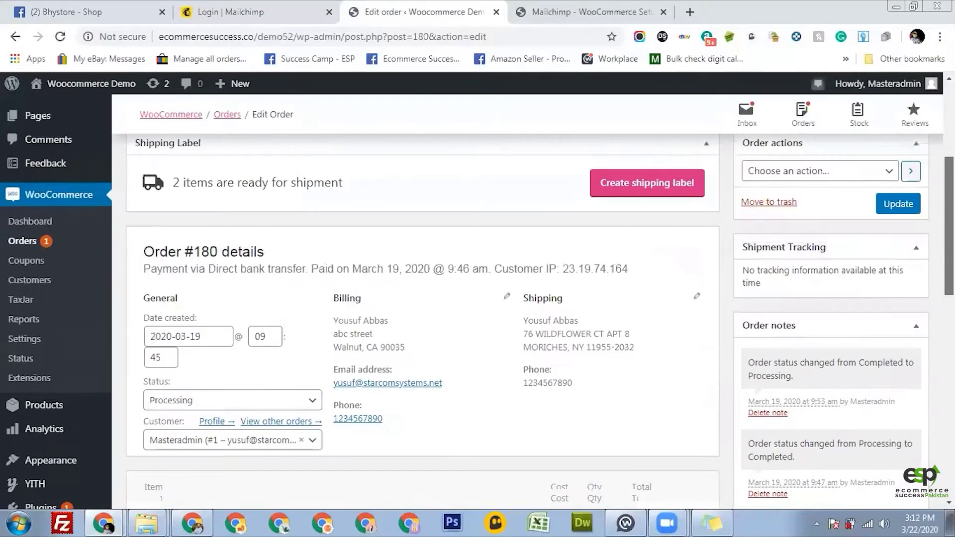
{"action": "scroll", "coordinate": [646, 292], "scroll_direction": "down", "scroll_amount": 2}
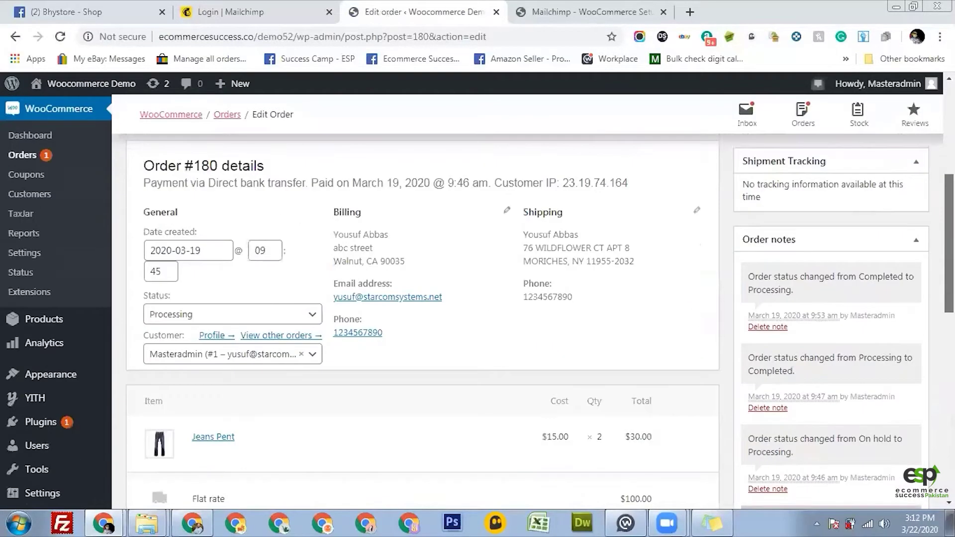
{"action": "left_click", "coordinate": [244, 319]}
{"action": "left_click", "coordinate": [204, 367]}
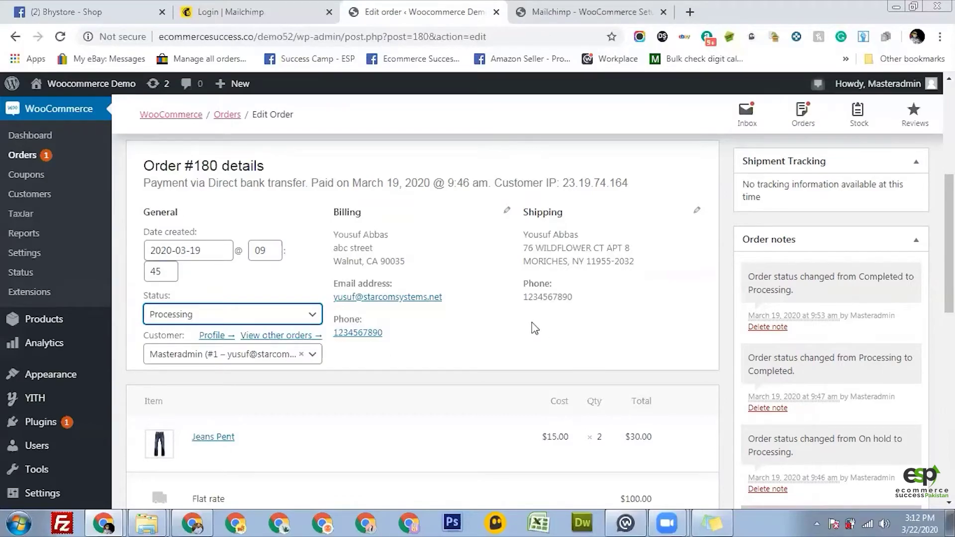
{"action": "left_click", "coordinate": [272, 319]}
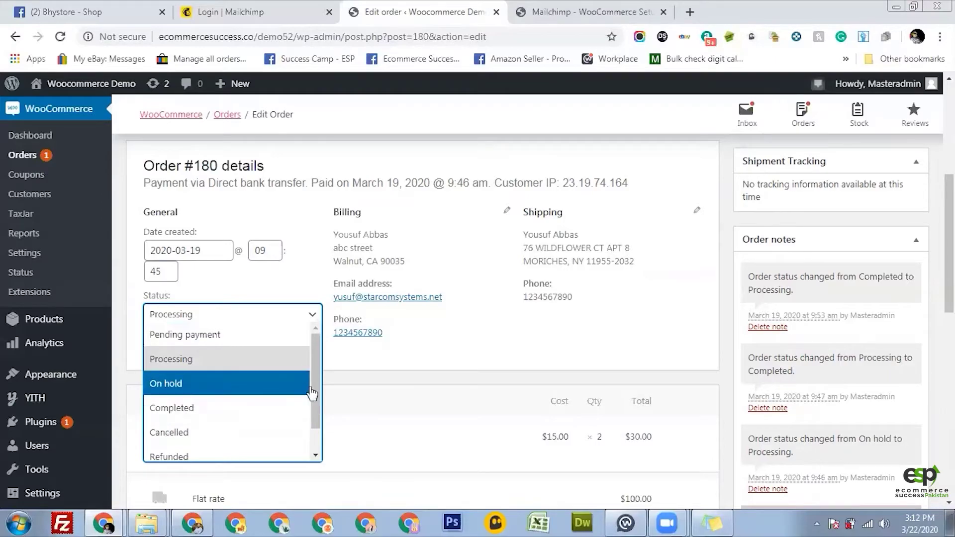
{"action": "left_click_drag", "start_coordinate": [313, 384], "coordinate": [315, 407]}
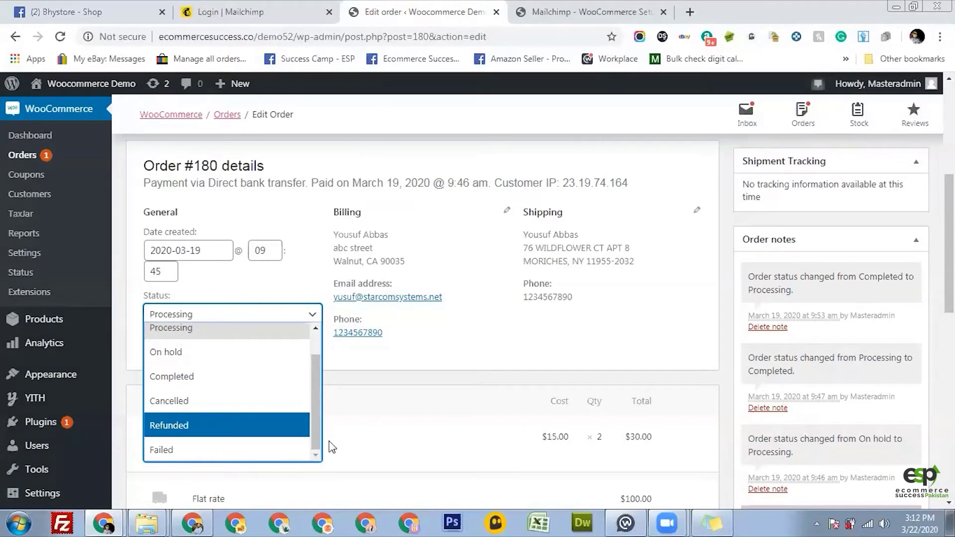
{"action": "scroll", "coordinate": [271, 400], "scroll_direction": "up", "scroll_amount": 2}
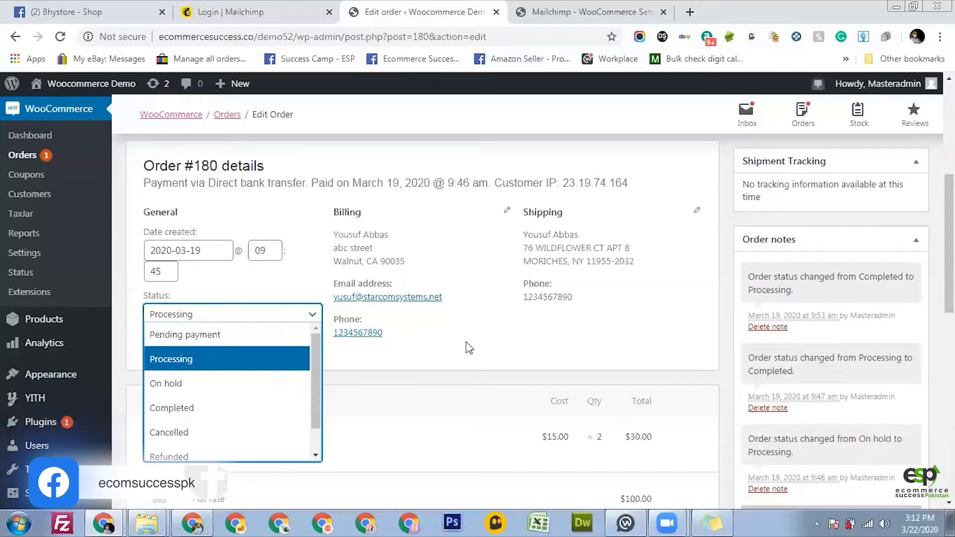
{"action": "left_click", "coordinate": [558, 341]}
{"action": "scroll", "coordinate": [422, 323], "scroll_direction": "down", "scroll_amount": 10}
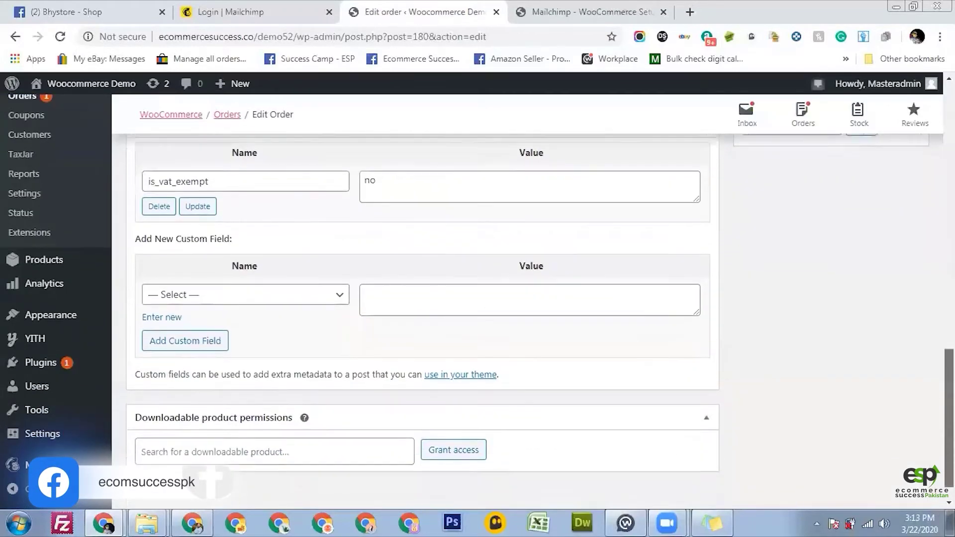
Review the Order actions options for order #180 without running any
{"action": "scroll", "coordinate": [422, 323], "scroll_direction": "up", "scroll_amount": 4}
{"action": "scroll", "coordinate": [823, 207], "scroll_direction": "up", "scroll_amount": 10}
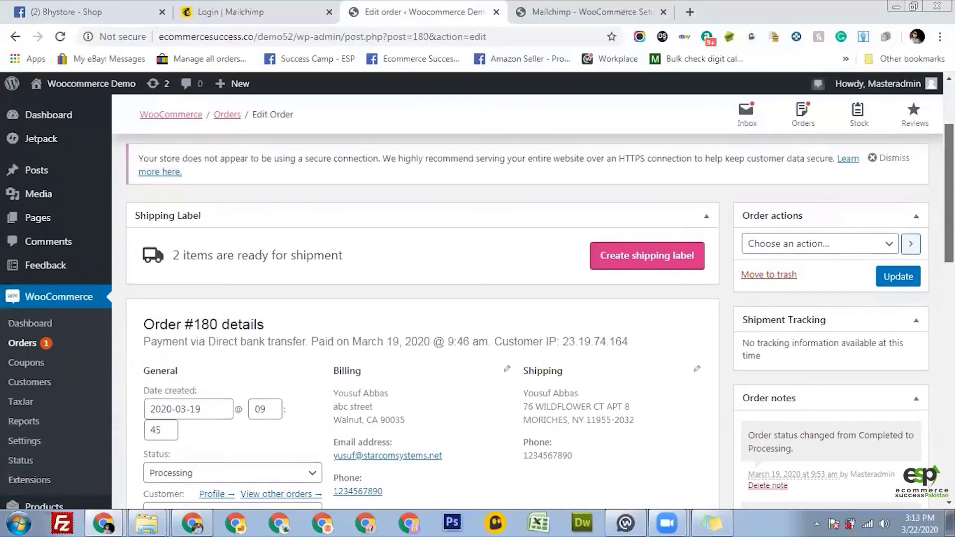
{"action": "left_click", "coordinate": [827, 248]}
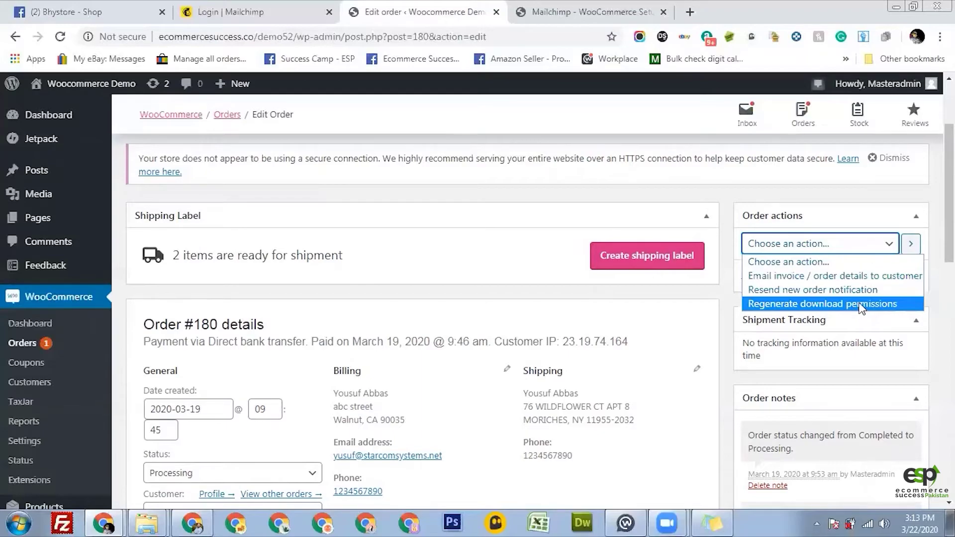
{"action": "left_click", "coordinate": [462, 247]}
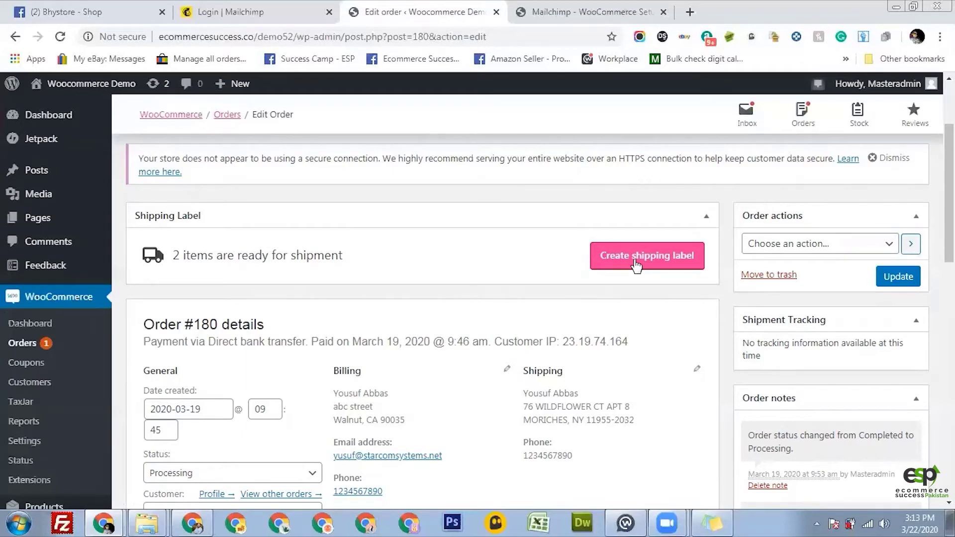
Return to the full Orders list showing #180 Processing at $130.00
{"action": "left_click_drag", "start_coordinate": [948, 193], "coordinate": [948, 174]}
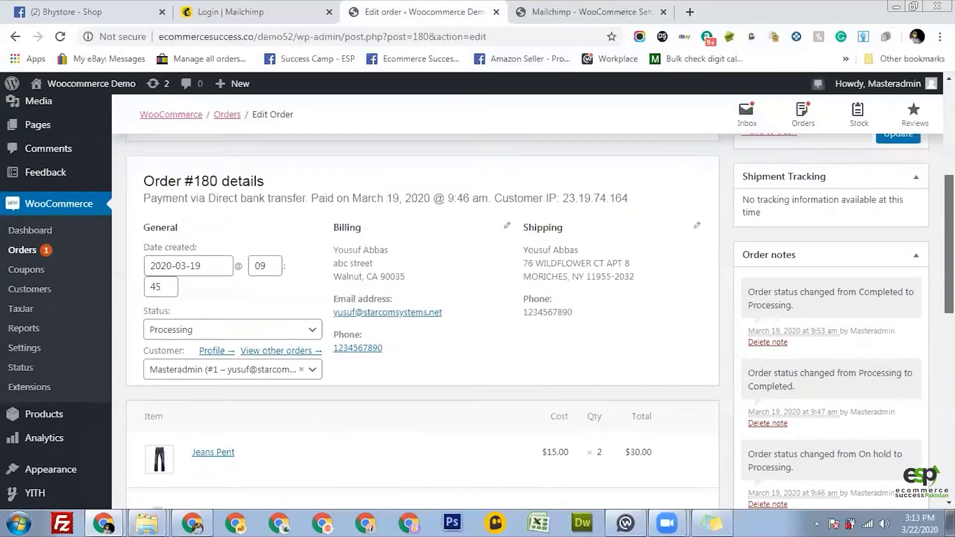
{"action": "scroll", "coordinate": [43, 333], "scroll_direction": "down", "scroll_amount": 15}
{"action": "scroll", "coordinate": [42, 332], "scroll_direction": "up", "scroll_amount": 6}
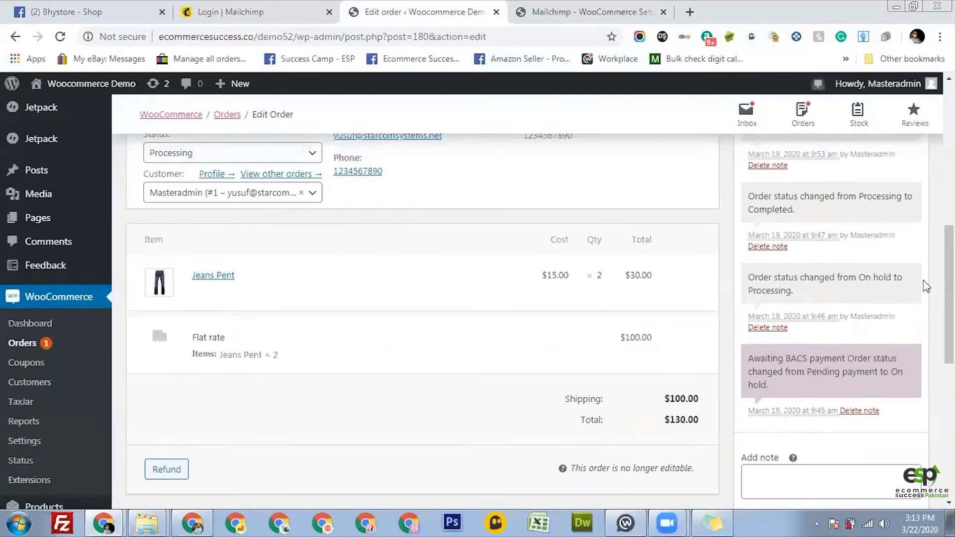
{"action": "left_click", "coordinate": [24, 343]}
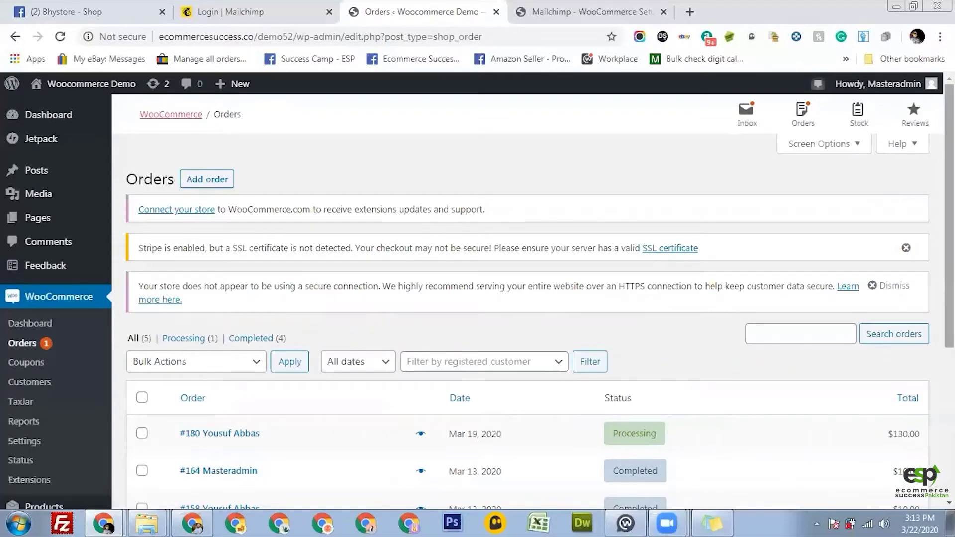
Select all five orders and inspect the date and registered-customer filters without changing them
{"action": "scroll", "coordinate": [949, 214], "scroll_direction": "down", "scroll_amount": 3}
{"action": "left_click", "coordinate": [141, 262]}
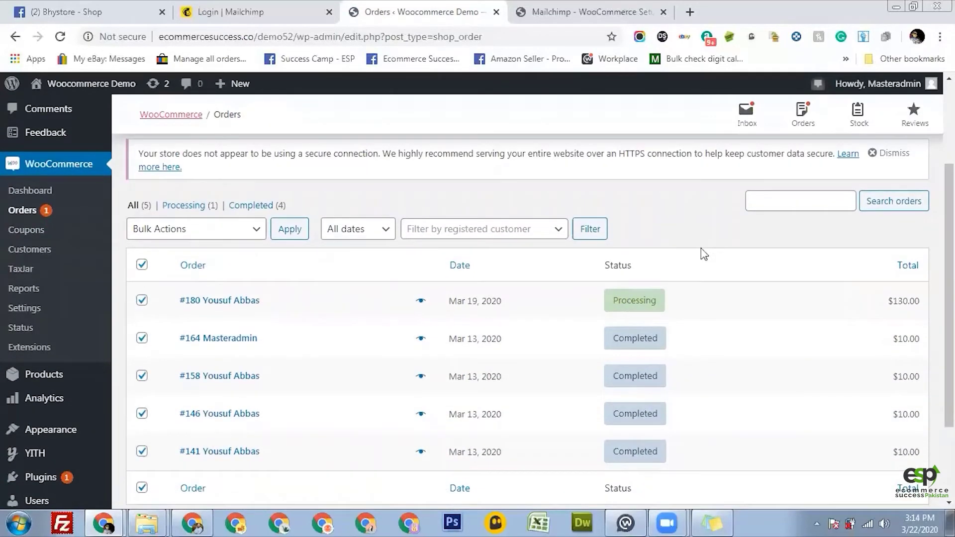
{"action": "left_click", "coordinate": [355, 241]}
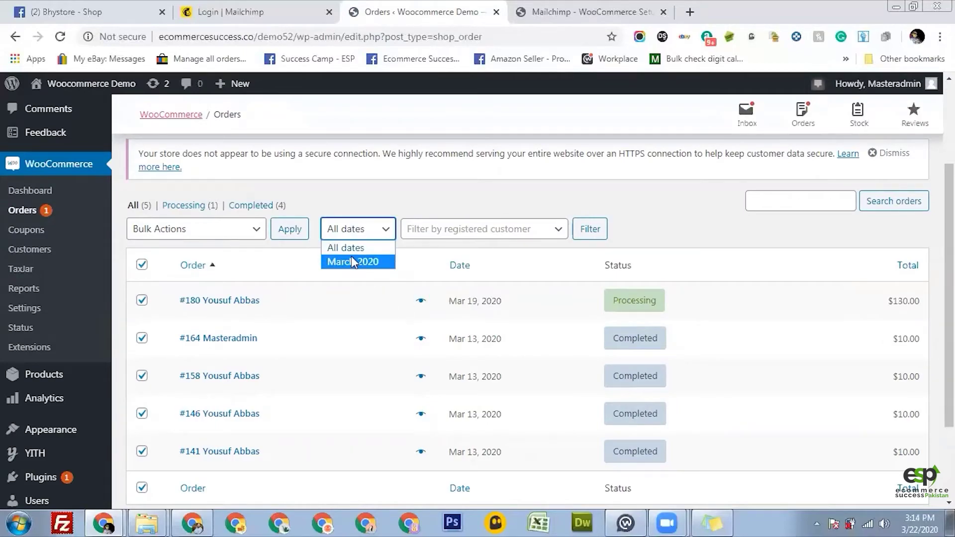
{"action": "left_click", "coordinate": [680, 228]}
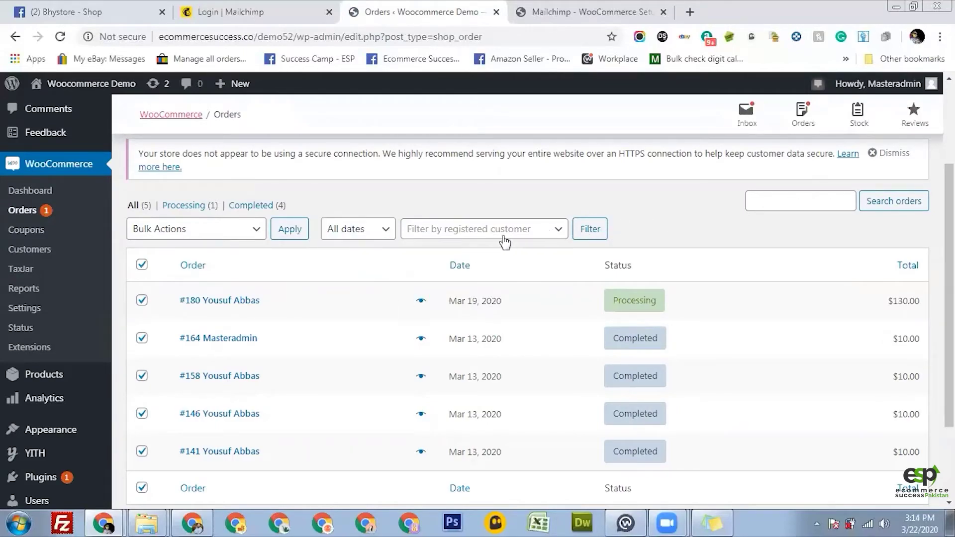
{"action": "left_click", "coordinate": [482, 234]}
{"action": "left_click", "coordinate": [705, 239]}
{"action": "scroll", "coordinate": [913, 150], "scroll_direction": "down", "scroll_amount": 2}
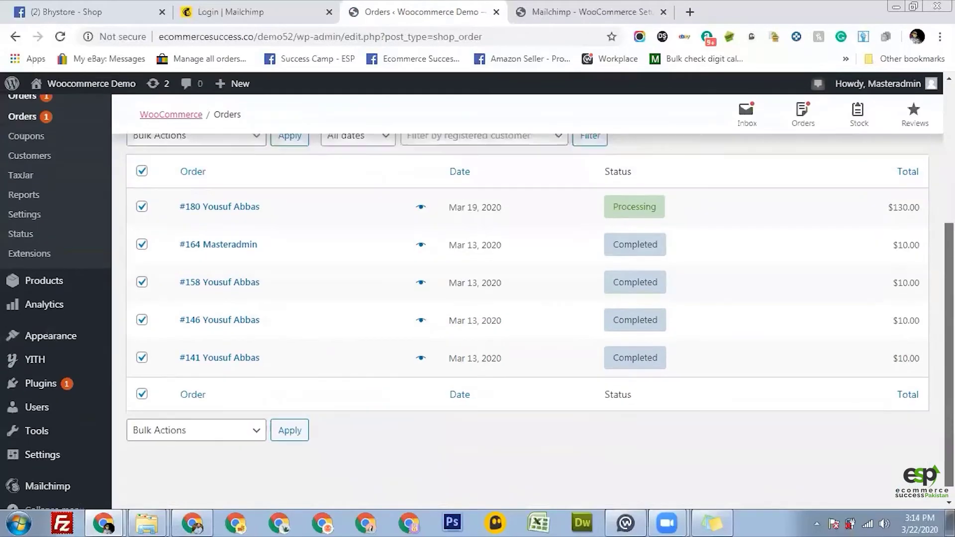
{"action": "scroll", "coordinate": [913, 150], "scroll_direction": "up", "scroll_amount": 5}
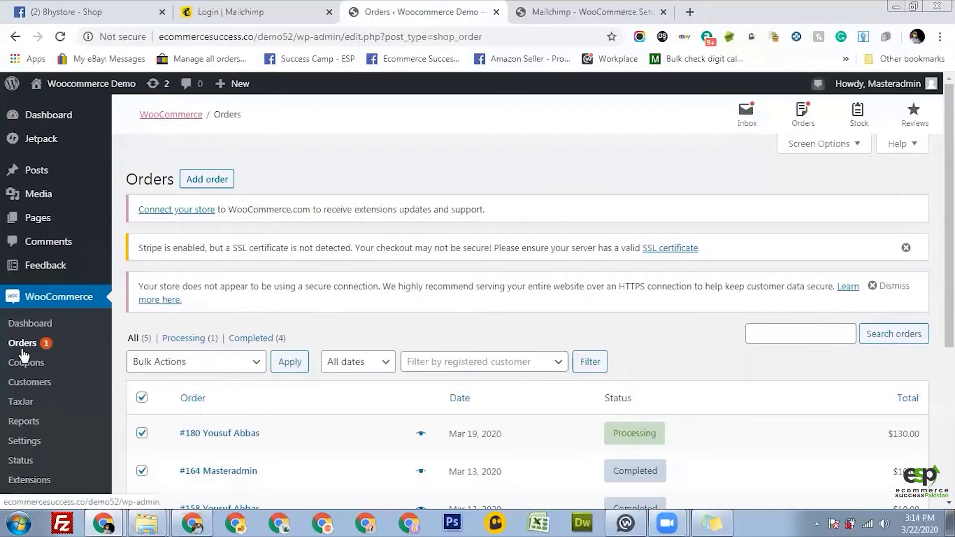
Reload the Orders list to clear the selection and scroll through the five orders
{"action": "left_click", "coordinate": [25, 343]}
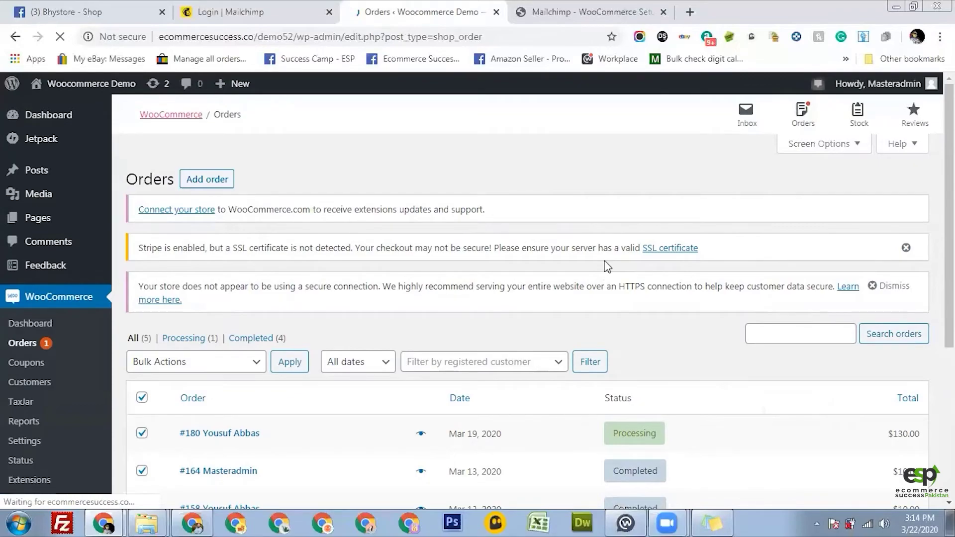
{"action": "scroll", "coordinate": [726, 249], "scroll_direction": "down", "scroll_amount": 2}
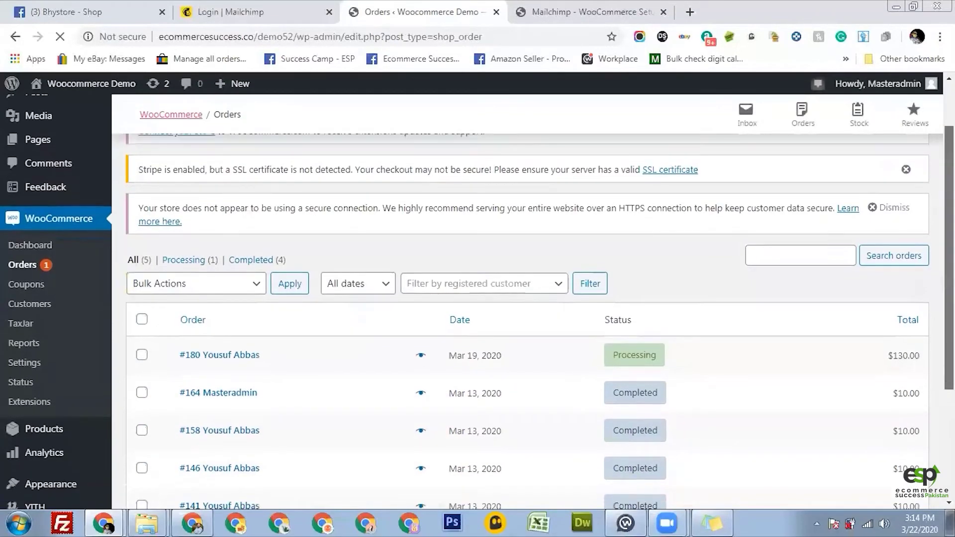
{"action": "scroll", "coordinate": [527, 298], "scroll_direction": "down", "scroll_amount": 3}
{"action": "scroll", "coordinate": [527, 298], "scroll_direction": "up", "scroll_amount": 3}
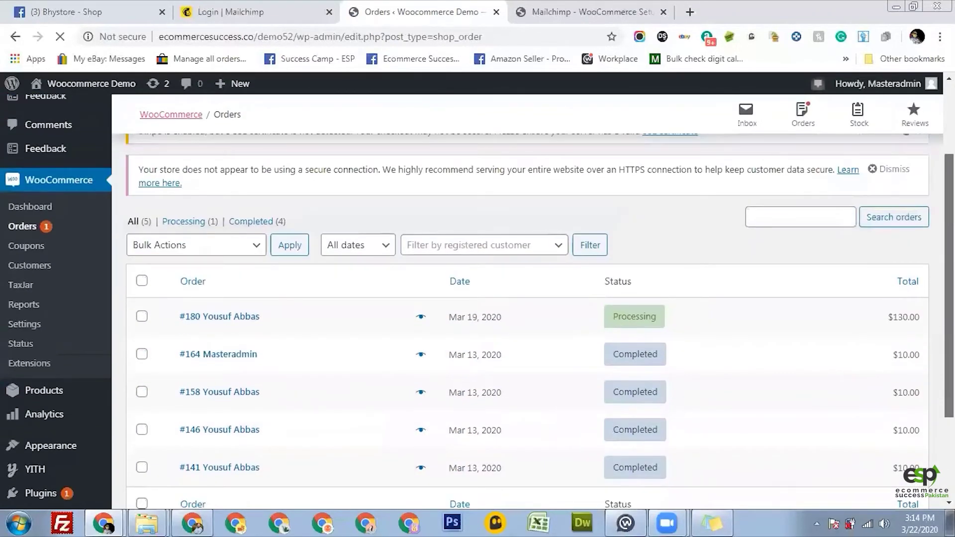
{"action": "scroll", "coordinate": [527, 298], "scroll_direction": "down", "scroll_amount": 1}
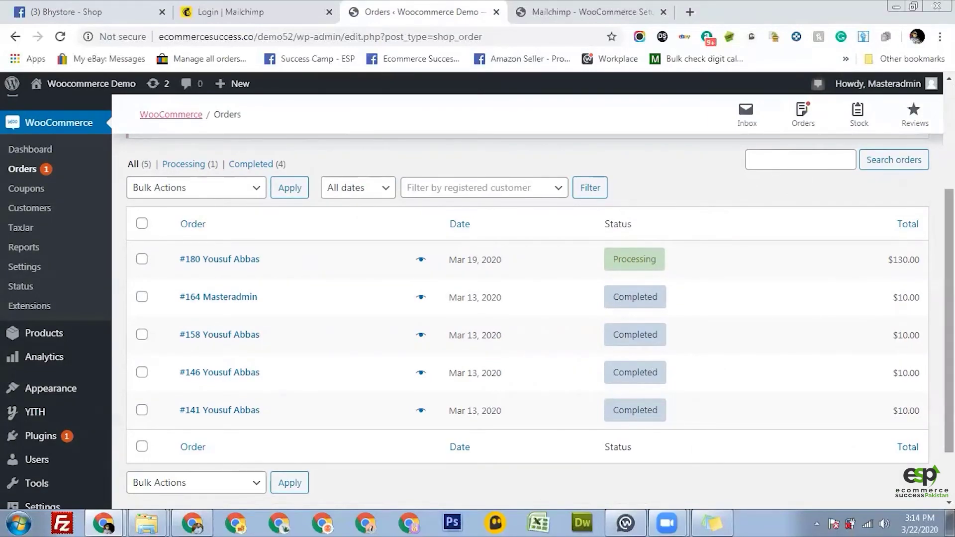
{"action": "scroll", "coordinate": [930, 413], "scroll_direction": "up", "scroll_amount": 1}
{"action": "scroll", "coordinate": [929, 413], "scroll_direction": "down", "scroll_amount": 1}
{"action": "scroll", "coordinate": [527, 298], "scroll_direction": "down", "scroll_amount": 1}
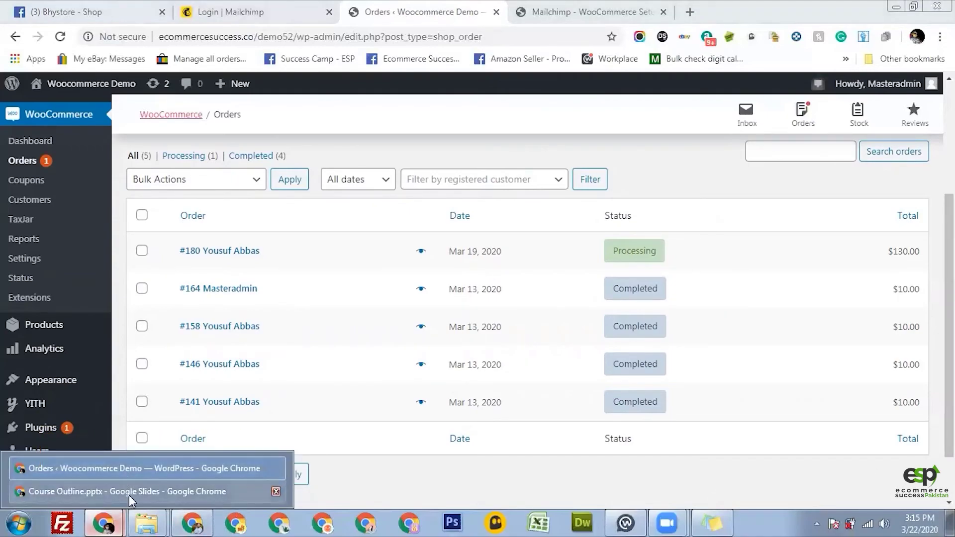
Return to the course outline presentation and advance to slide 10, WooCommerce Settings
{"action": "left_click", "coordinate": [129, 494]}
{"action": "key", "text": "Right"}
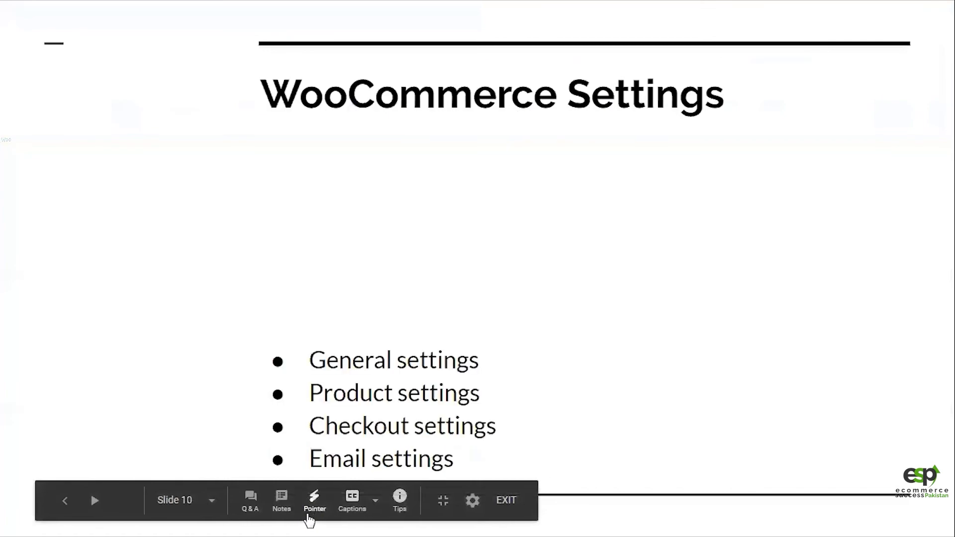